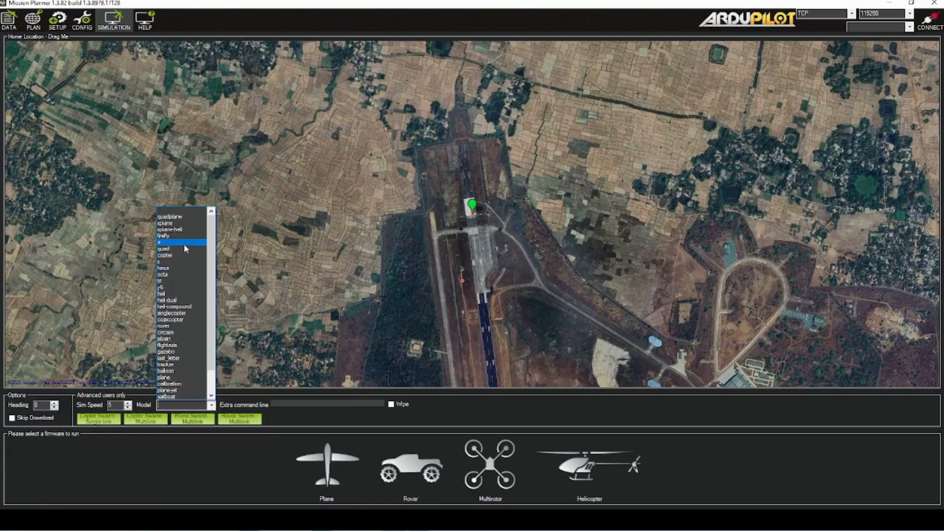
Start a multirotor simulation using the quad model
click(185, 248)
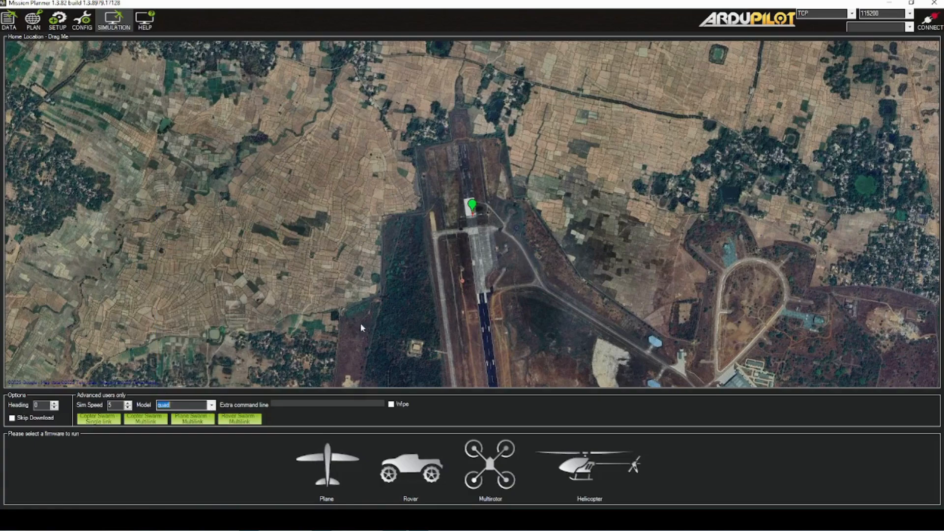
click(493, 457)
click(511, 273)
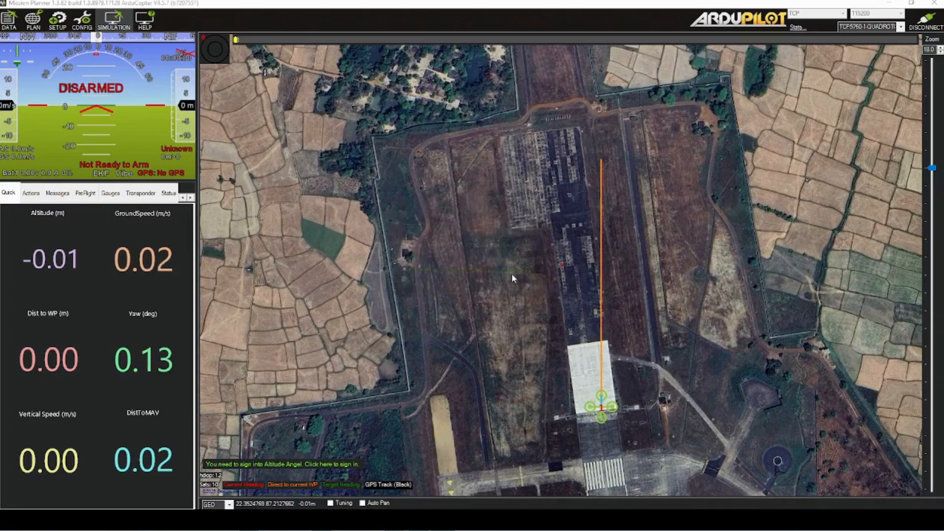
In the flight planner, draw a four-corner polygon around the dark runway section north of the white pad
click(27, 22)
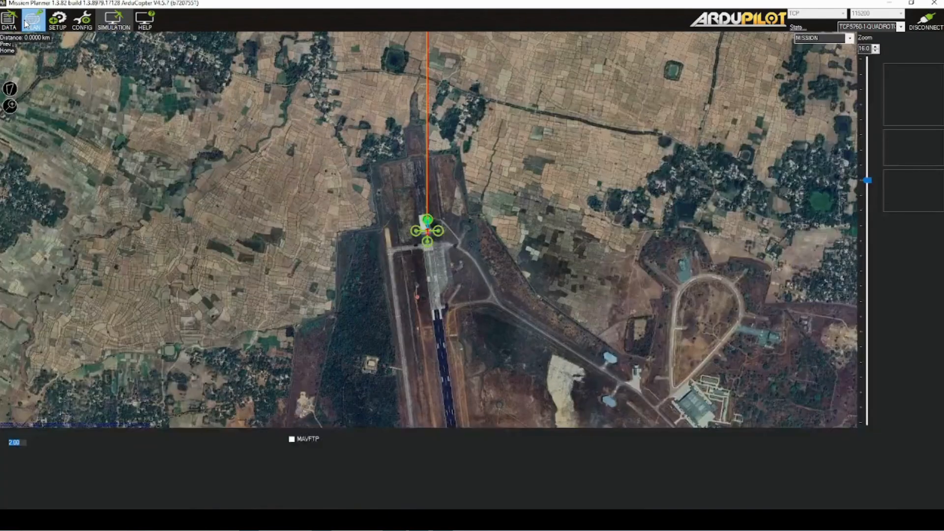
scroll(395, 203, up, 2)
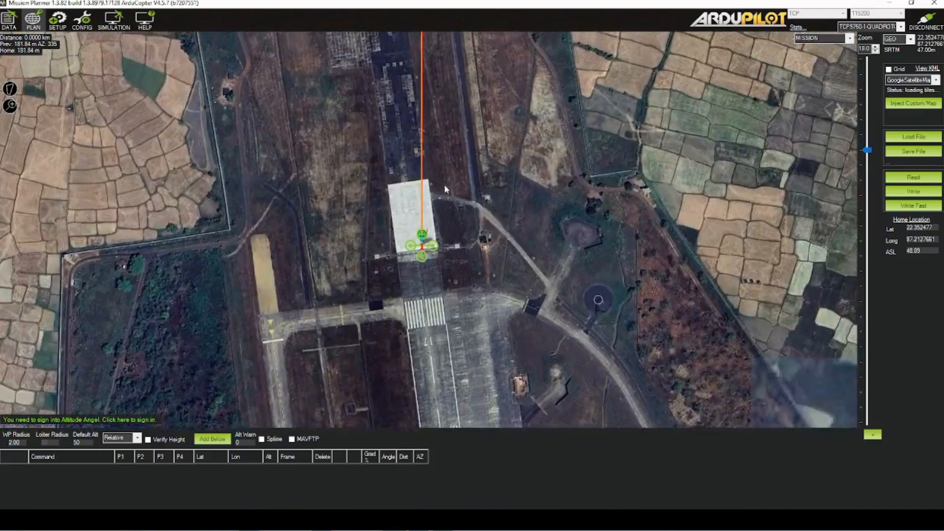
mouse_move(443, 185)
mouse_down()
mouse_move(461, 244)
mouse_move(497, 270)
mouse_up()
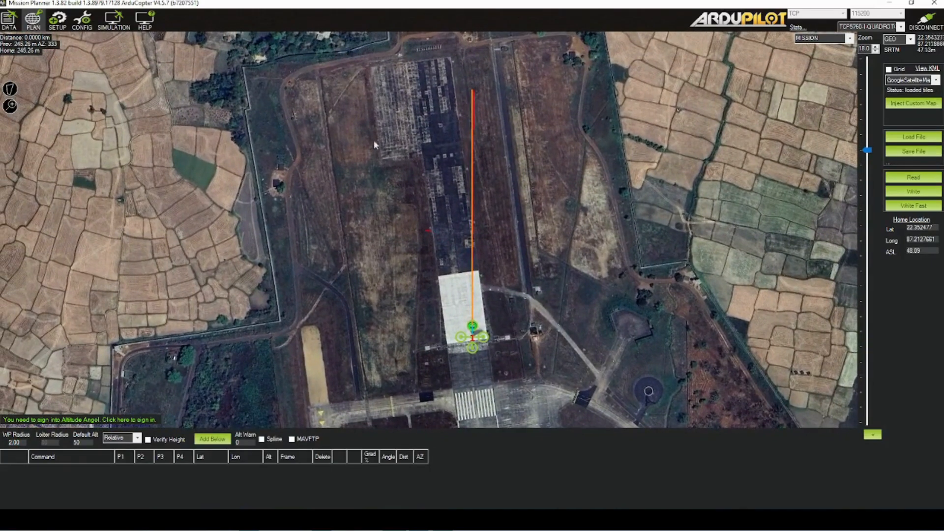
click(13, 92)
click(12, 91)
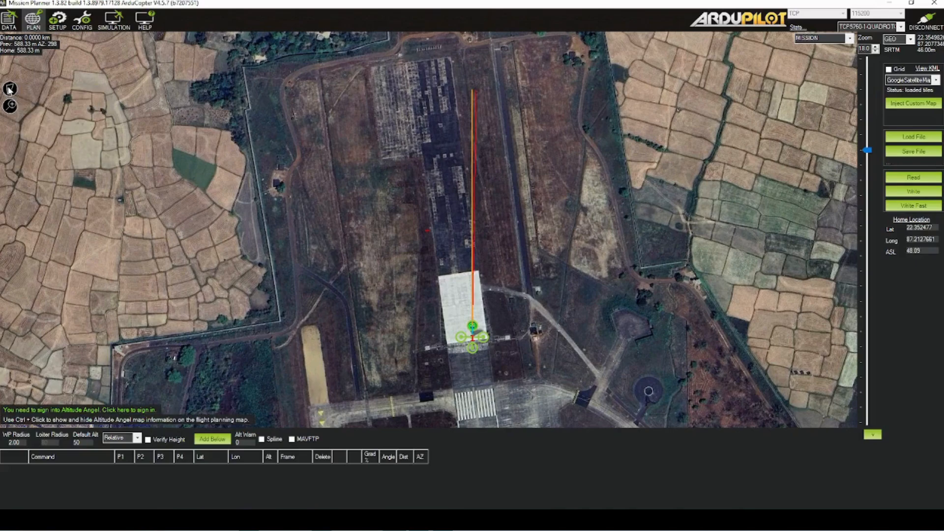
right_click(10, 91)
click(9, 90)
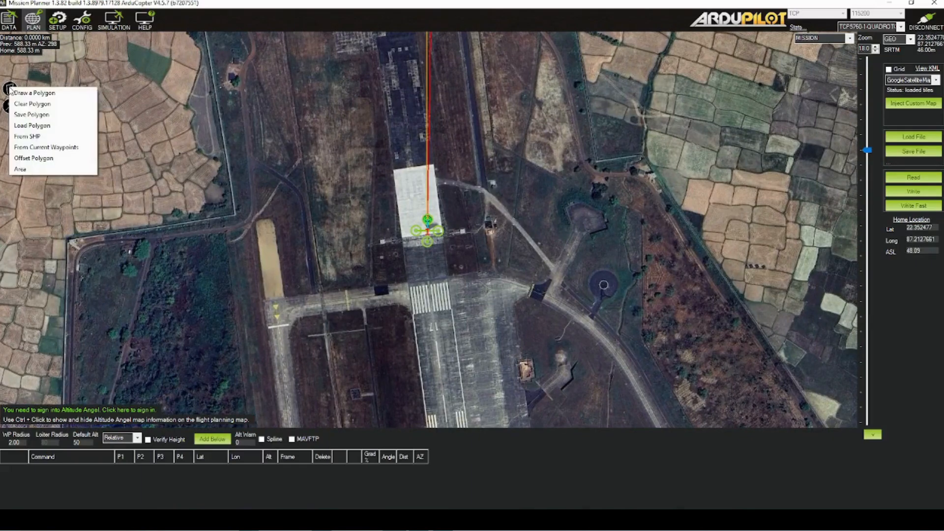
click(22, 96)
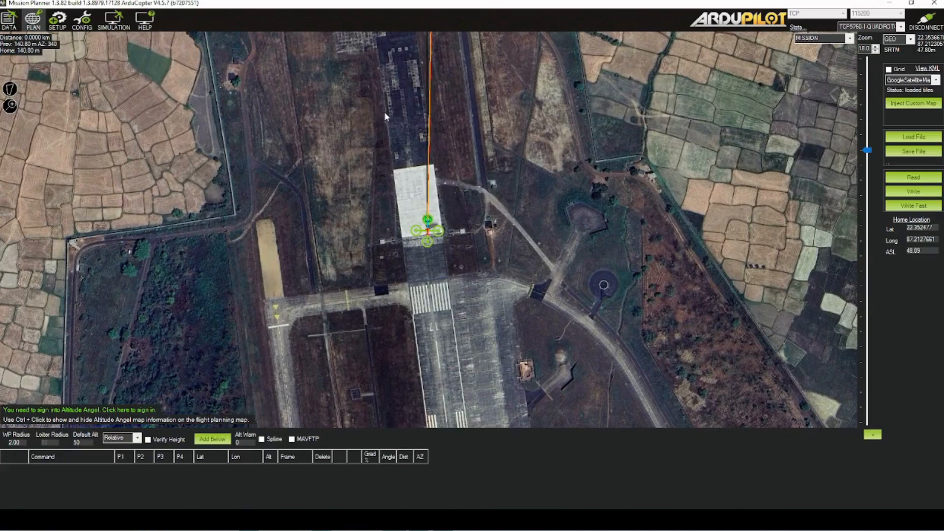
drag(385, 96, 446, 206)
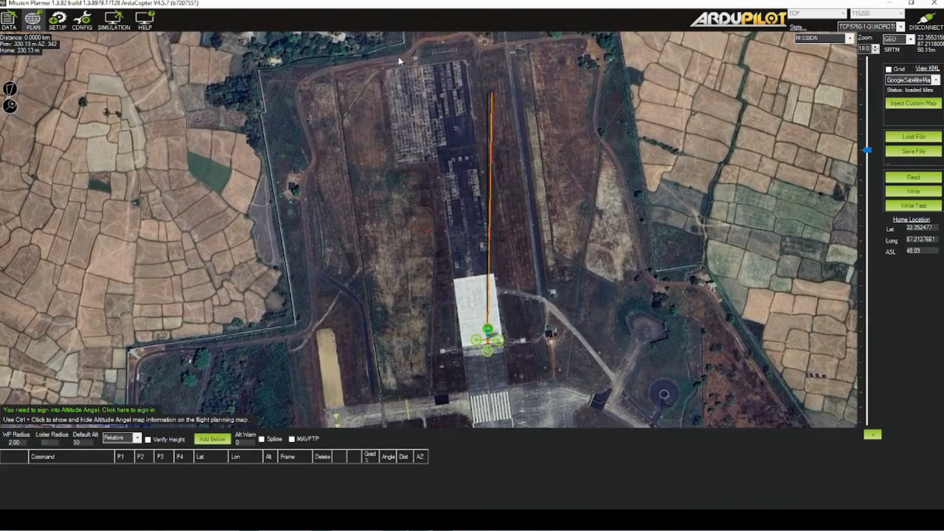
click(385, 64)
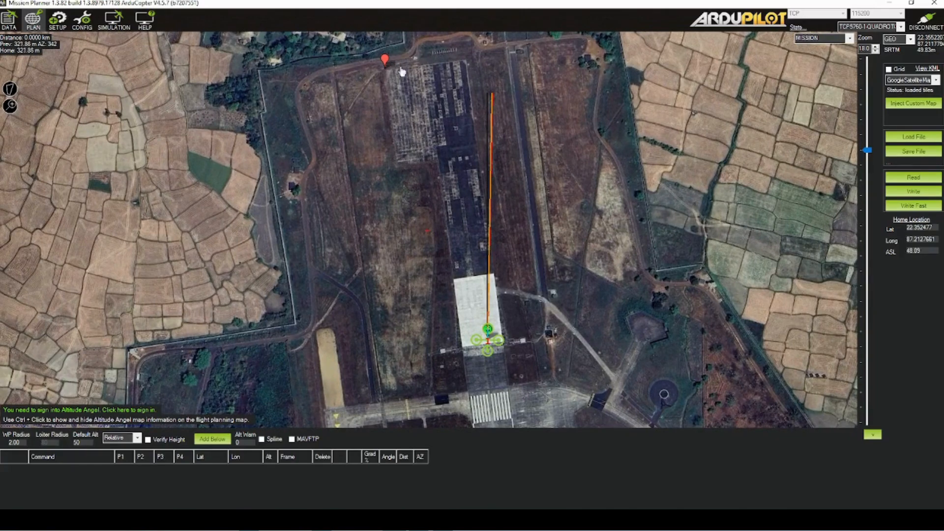
click(506, 52)
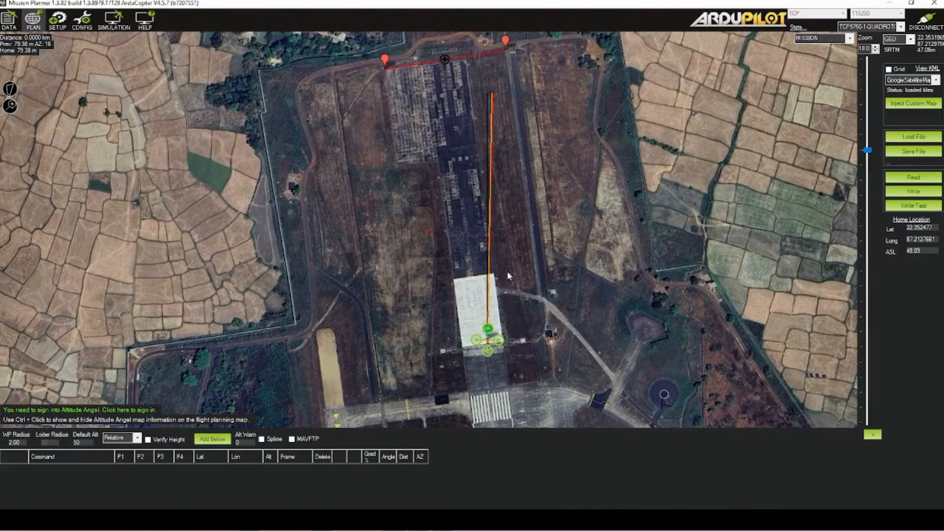
click(532, 260)
click(416, 278)
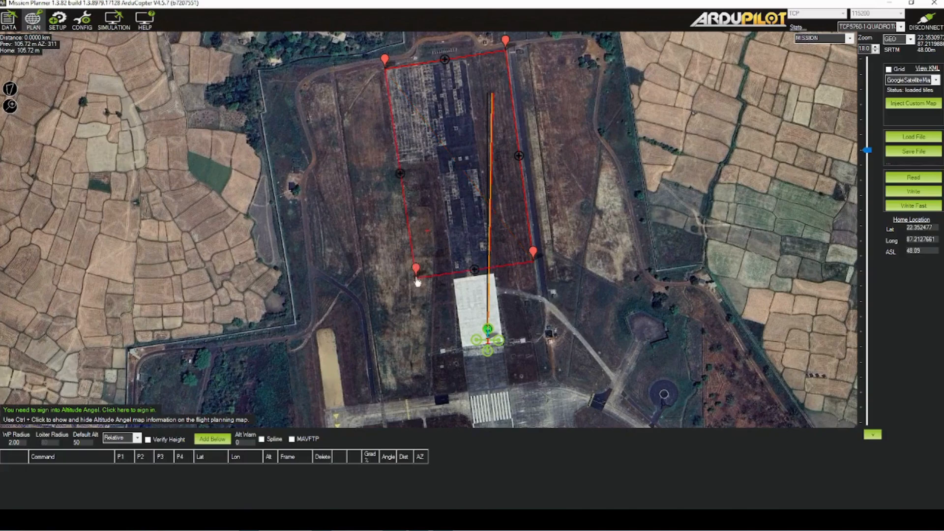
Generate a Survey (Grid) mission from the drawn polygon, keeping its settings window clear of the map area
right_click(424, 118)
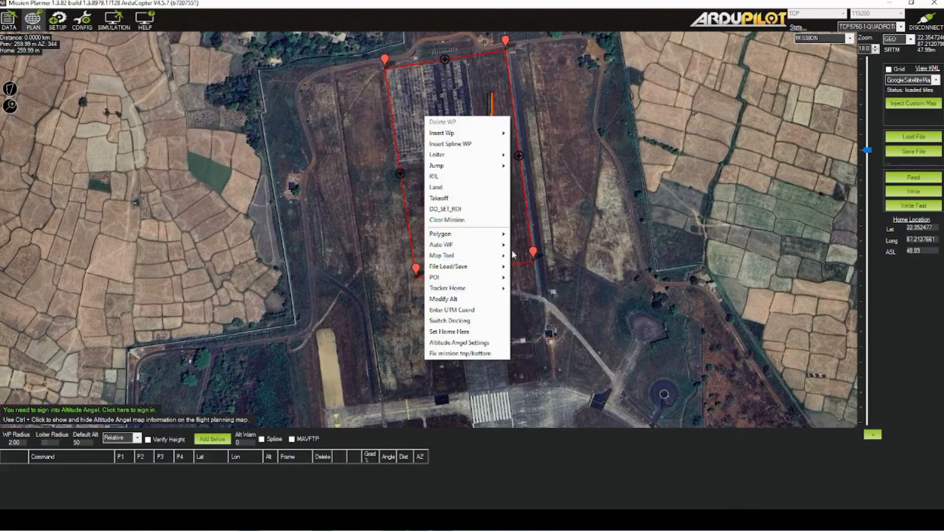
mouse_move(508, 250)
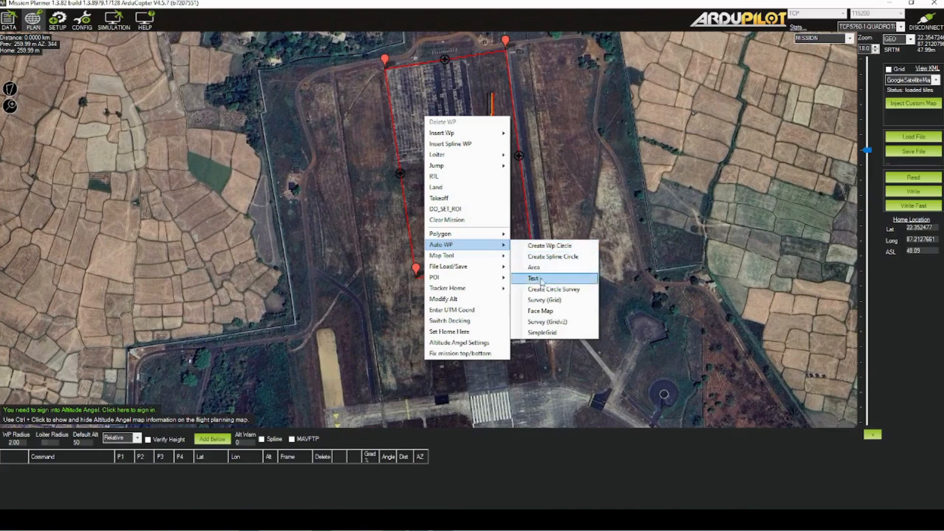
click(543, 300)
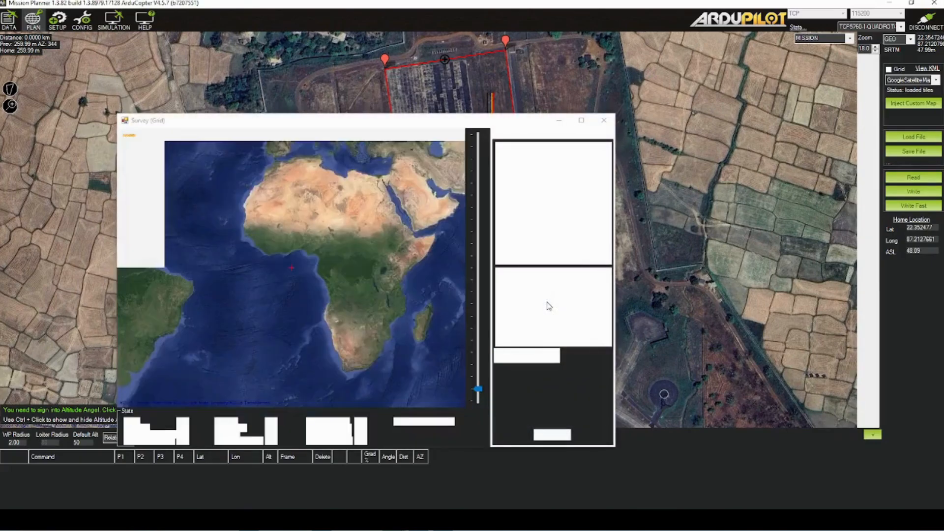
drag(344, 134, 419, 56)
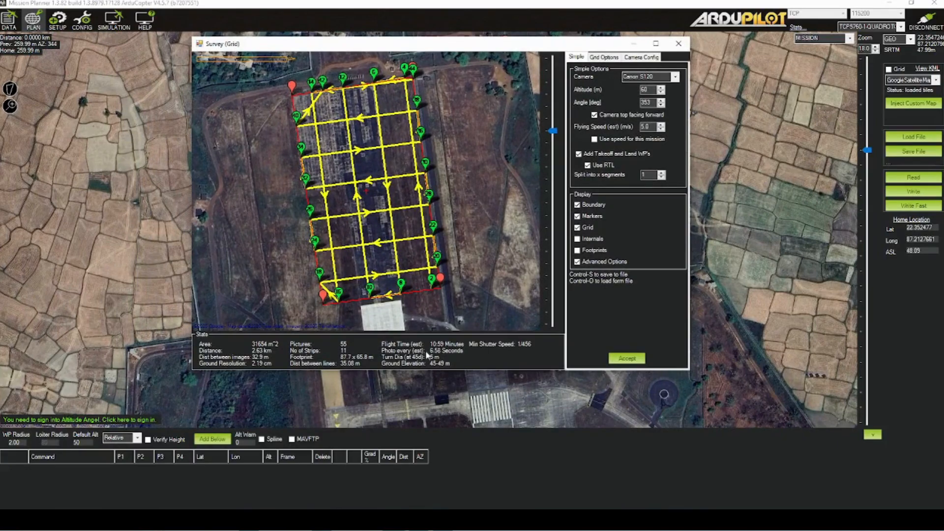
Choose the Canon S120 camera and set the survey altitude to 70 m
click(677, 78)
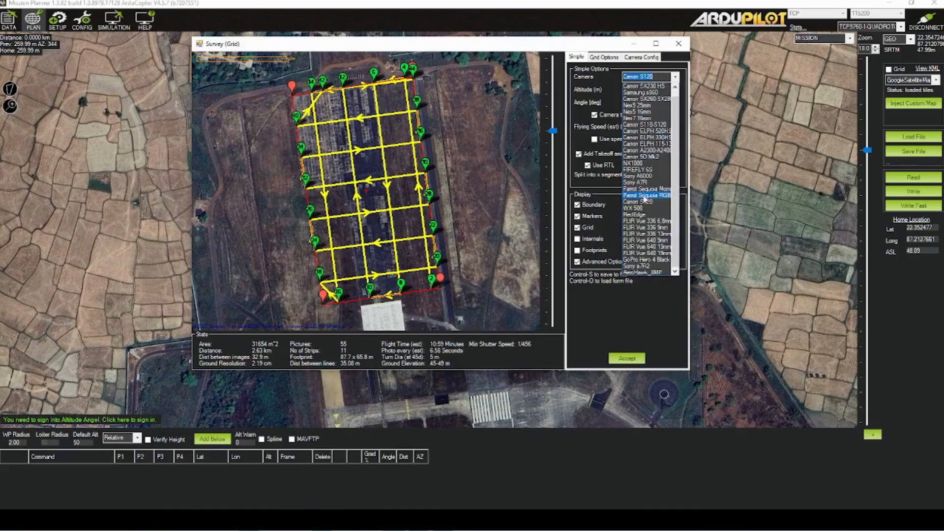
click(645, 202)
double_click(646, 89)
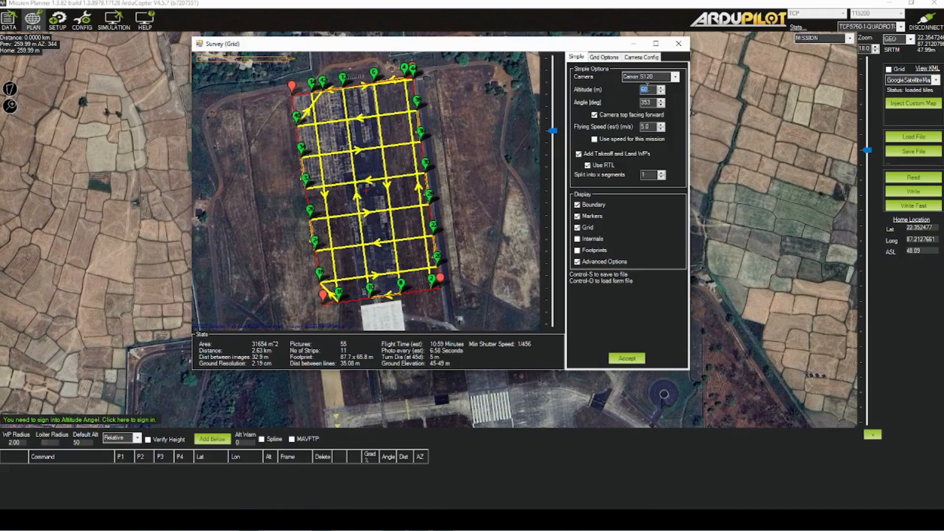
text(70)
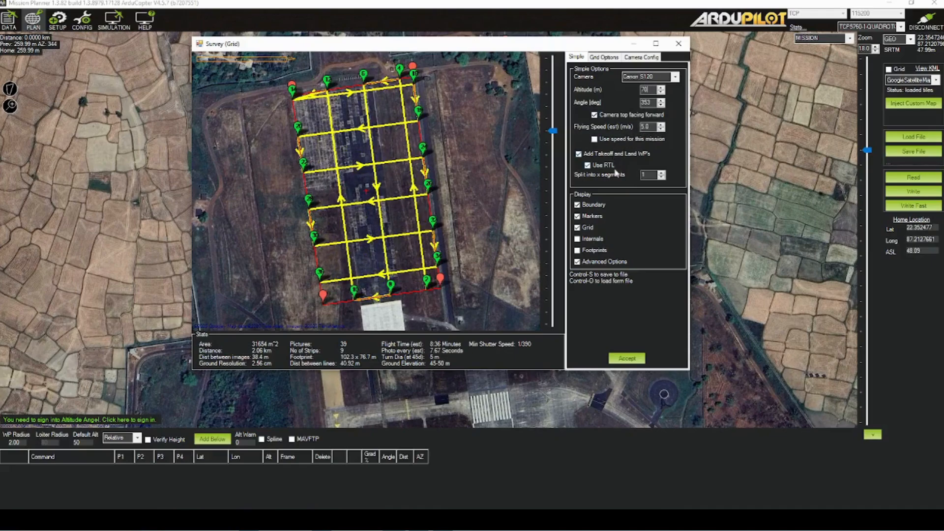
Preview the Internals and Footprints overlays on the survey map and hide both again
click(578, 239)
click(578, 239)
click(577, 250)
click(577, 250)
Try the survey pattern without Cross Grid, as Corridor and as Spiral, and restore Cross Grid
click(604, 57)
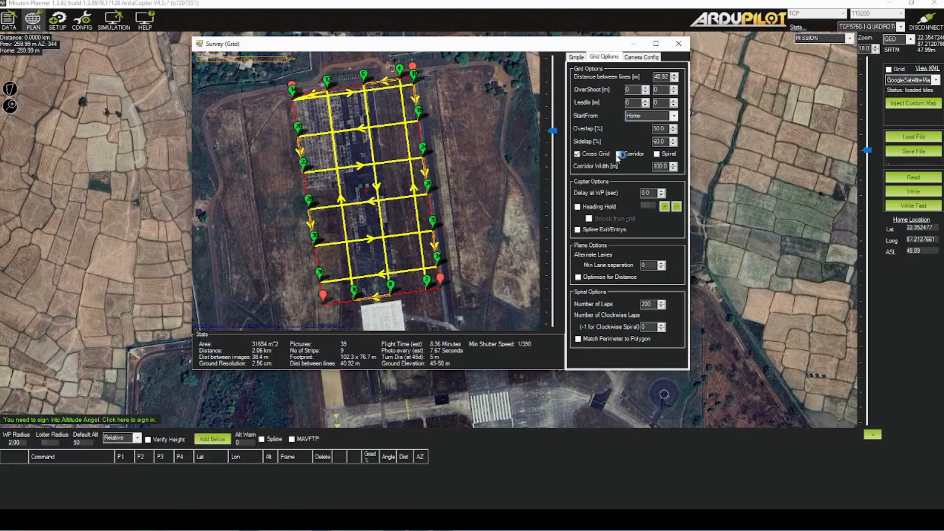
click(590, 155)
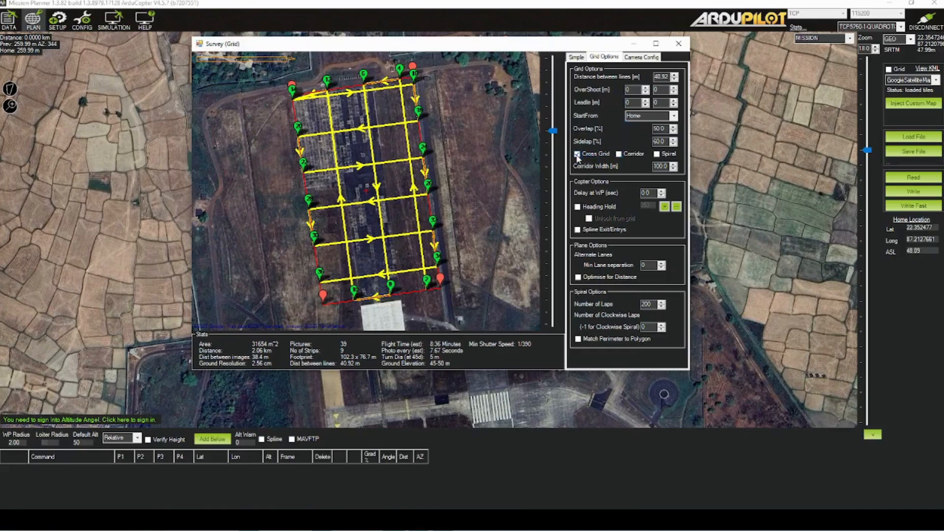
click(618, 155)
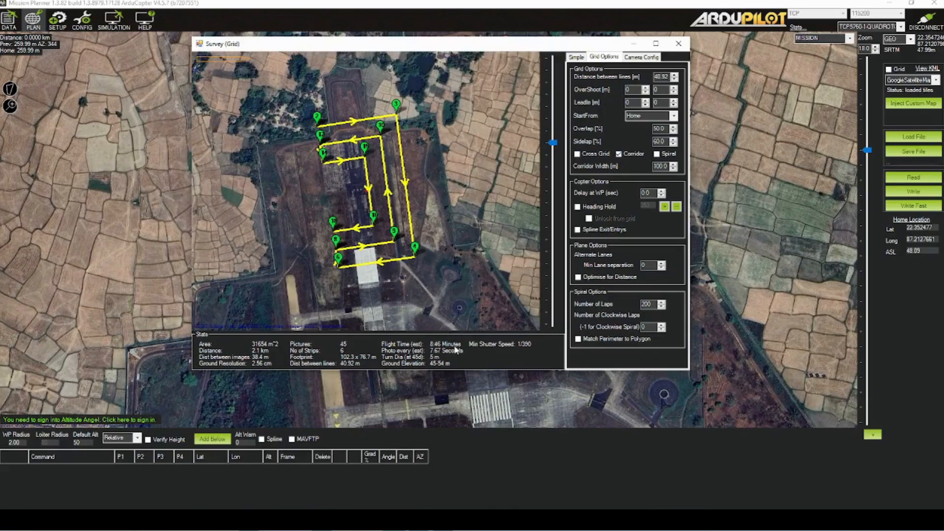
click(618, 154)
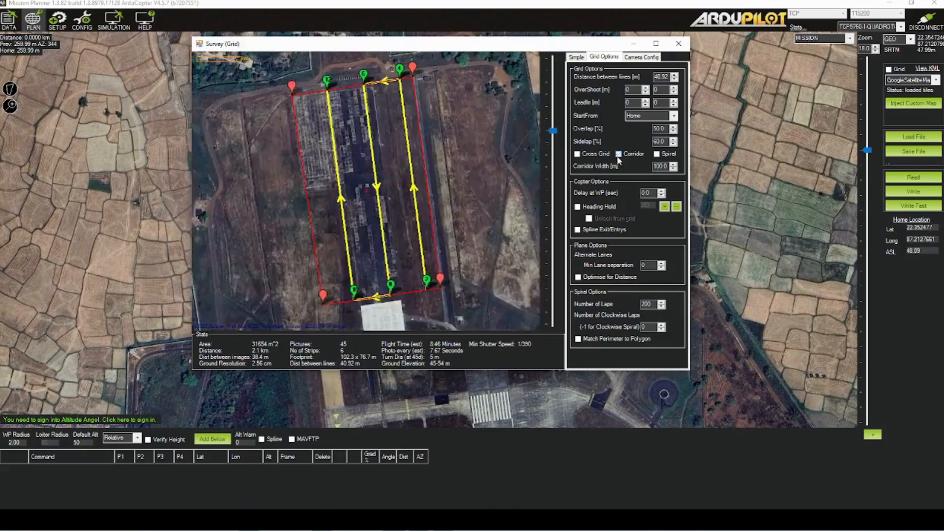
click(657, 154)
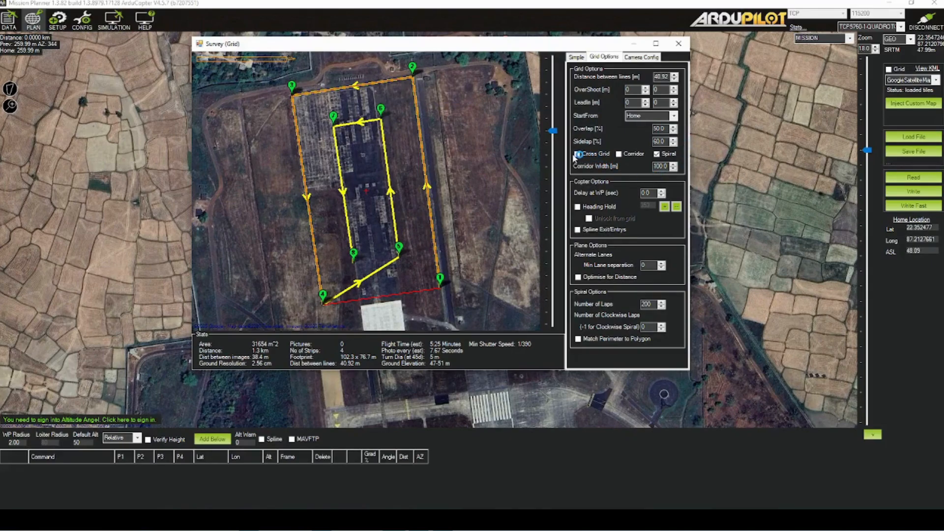
click(657, 155)
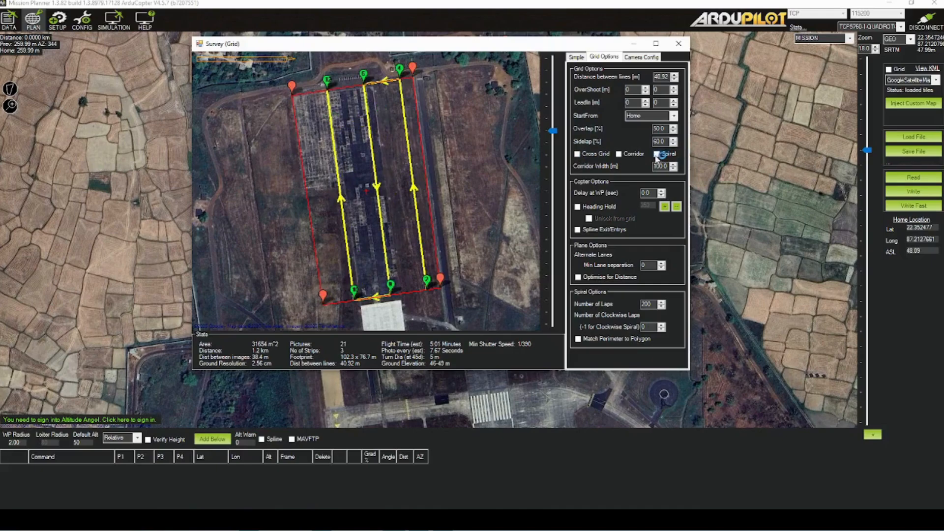
click(578, 154)
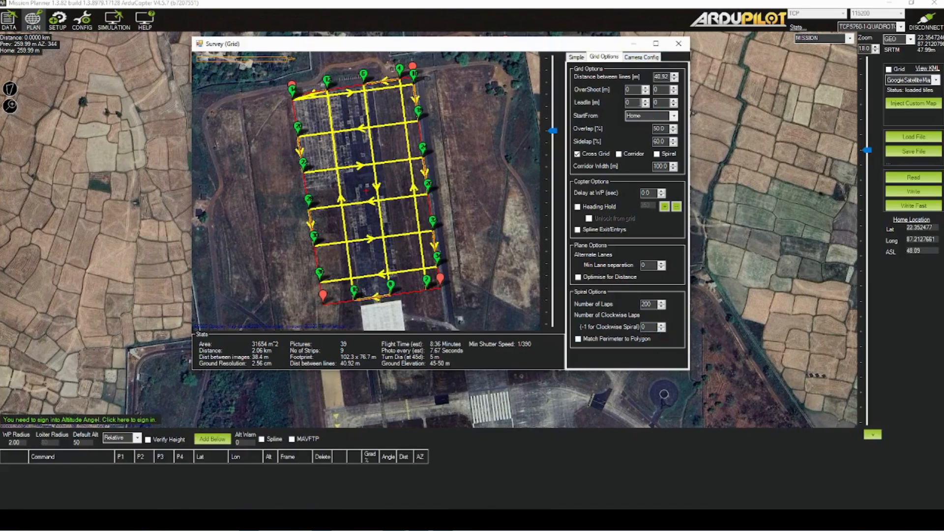
Check the camera configuration, accept the survey grid and write the mission to the vehicle
click(645, 59)
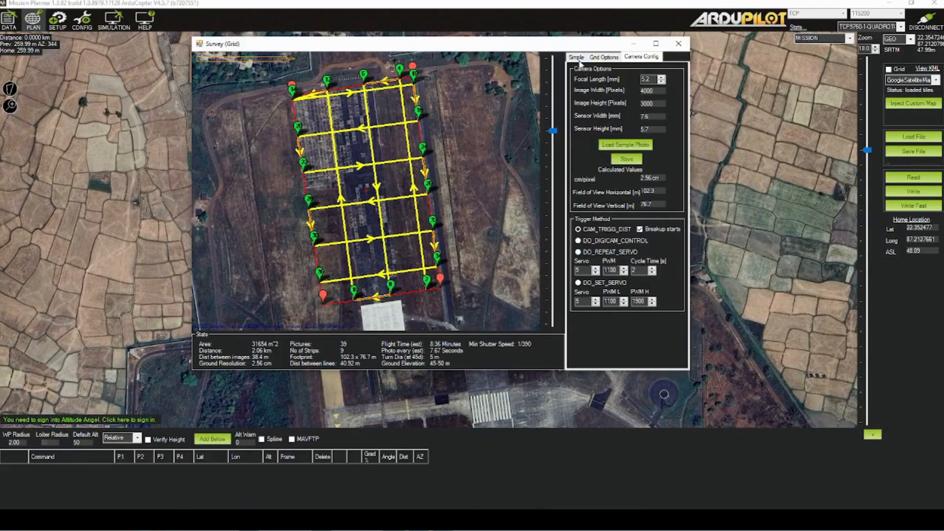
click(578, 59)
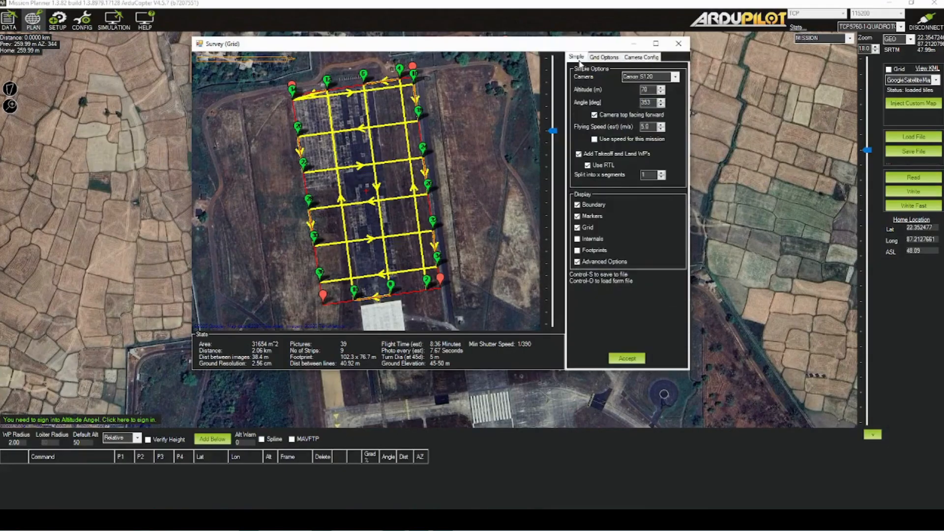
click(627, 364)
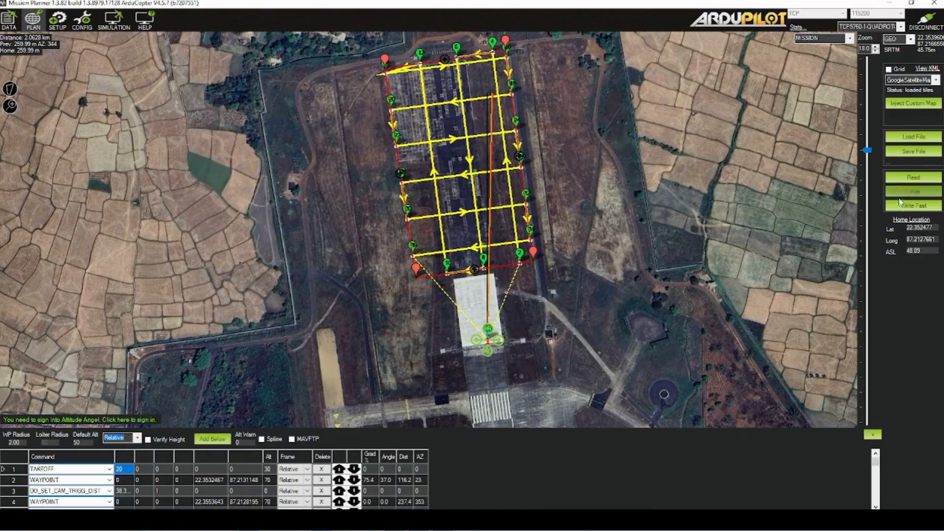
click(905, 194)
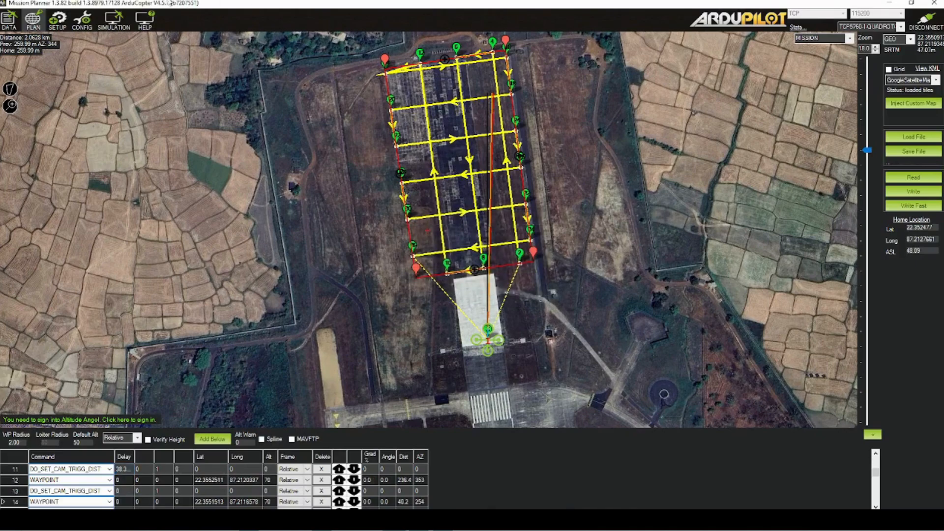
In the flight data actions, choose Mission_Start as the action and set the flight mode to Throw
click(7, 28)
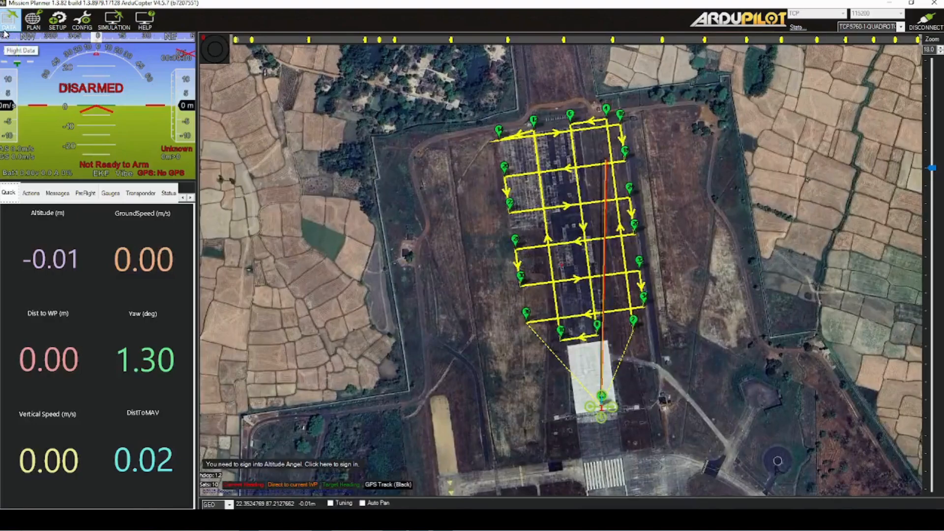
click(31, 193)
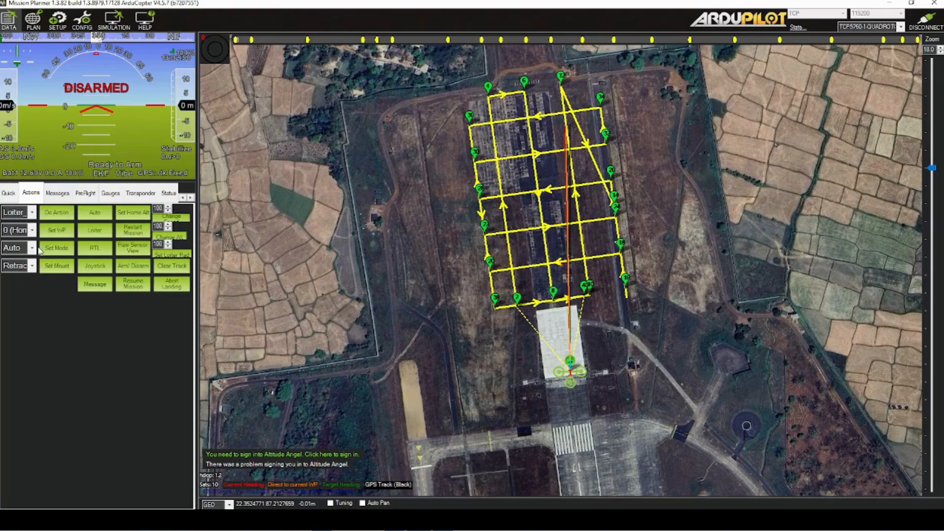
click(31, 213)
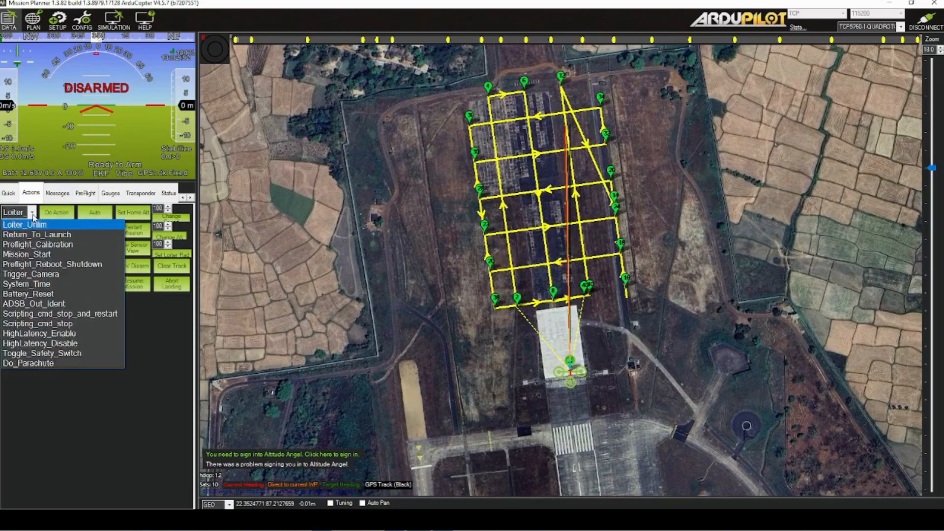
click(31, 251)
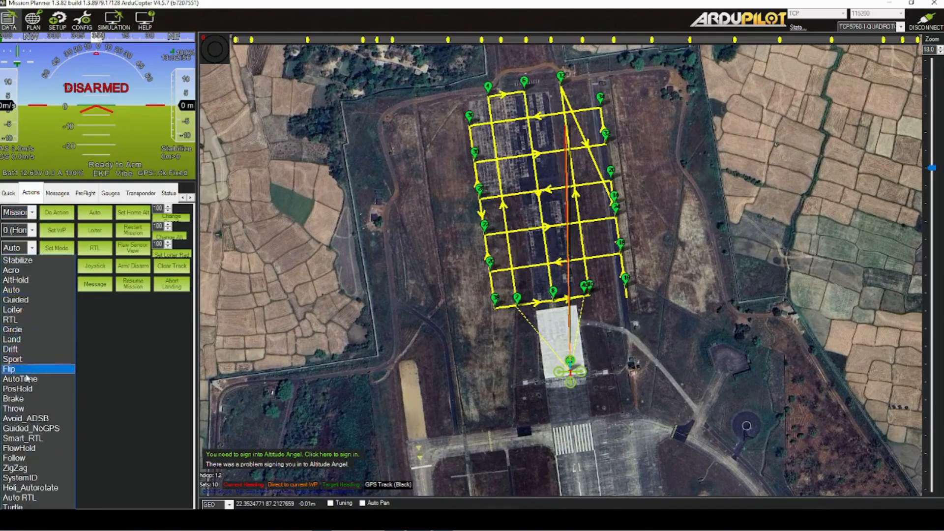
click(22, 408)
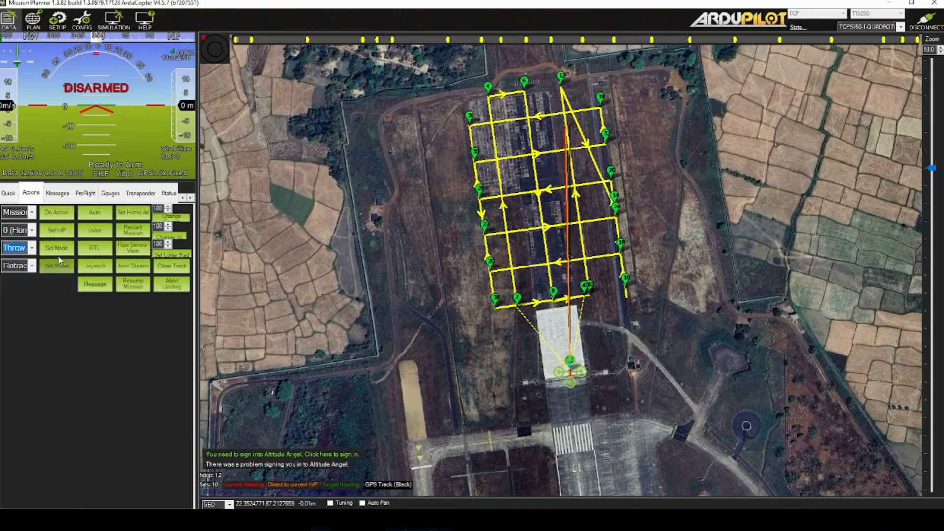
click(58, 249)
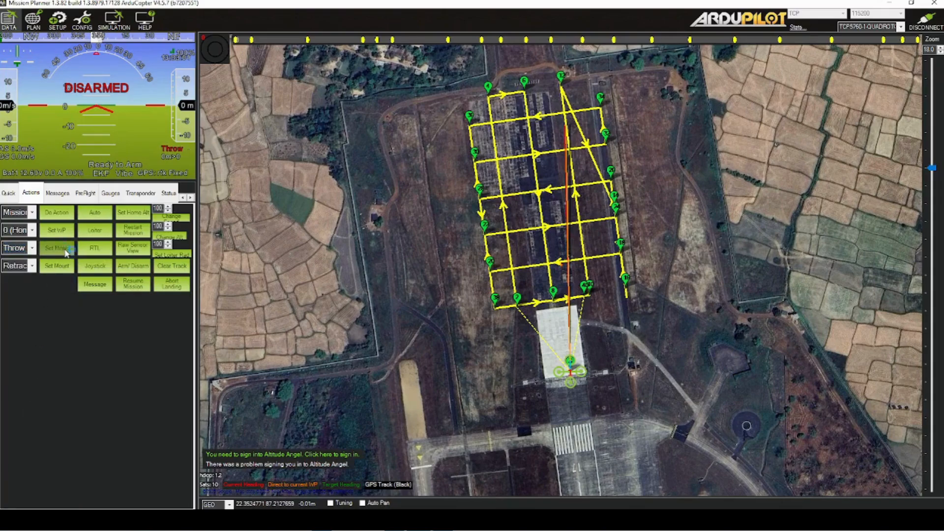
Arm the quadcopter and execute the Mission_Start action
click(132, 266)
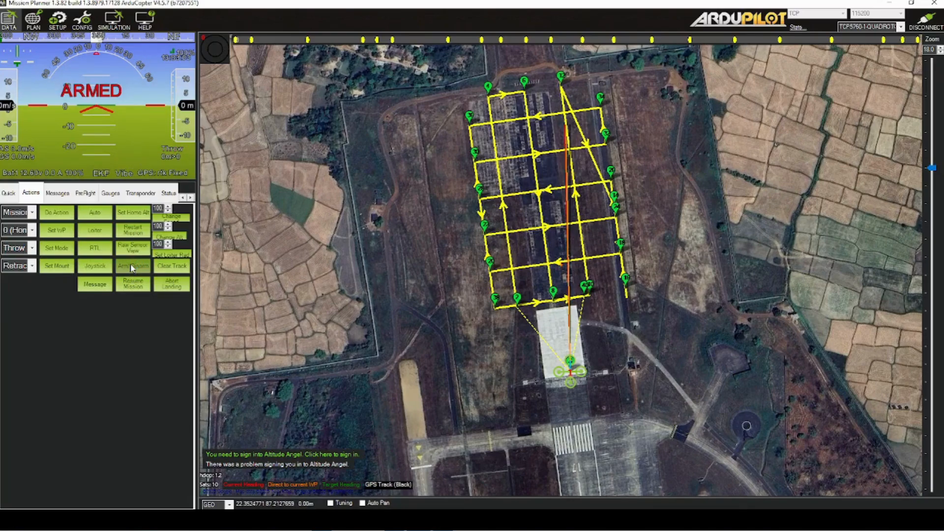
click(66, 220)
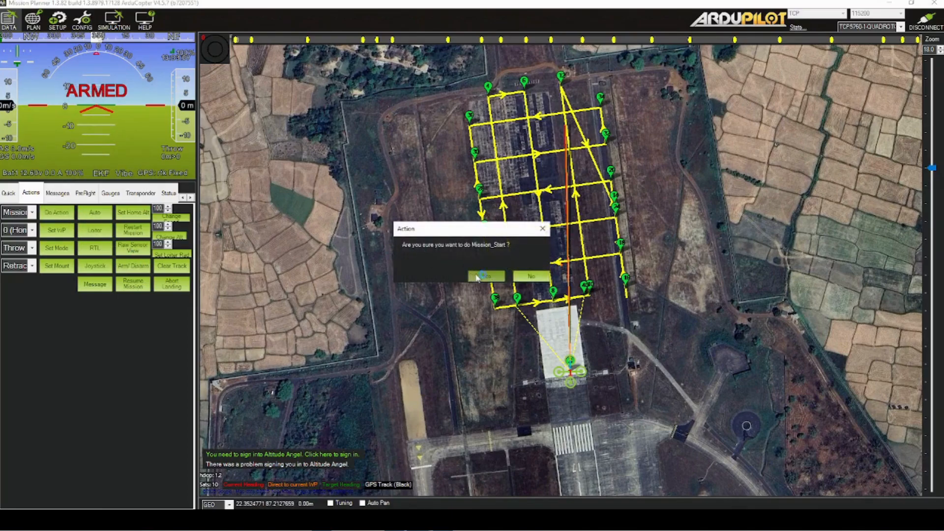
click(480, 277)
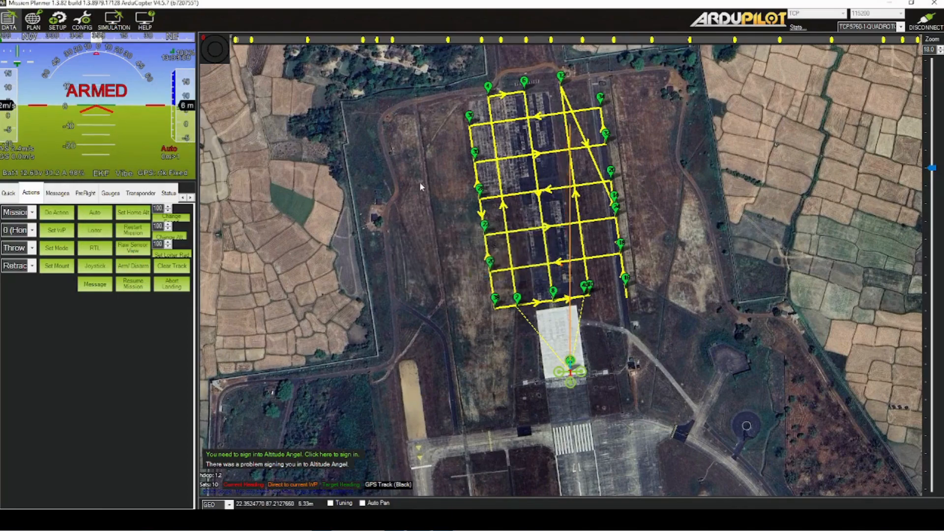